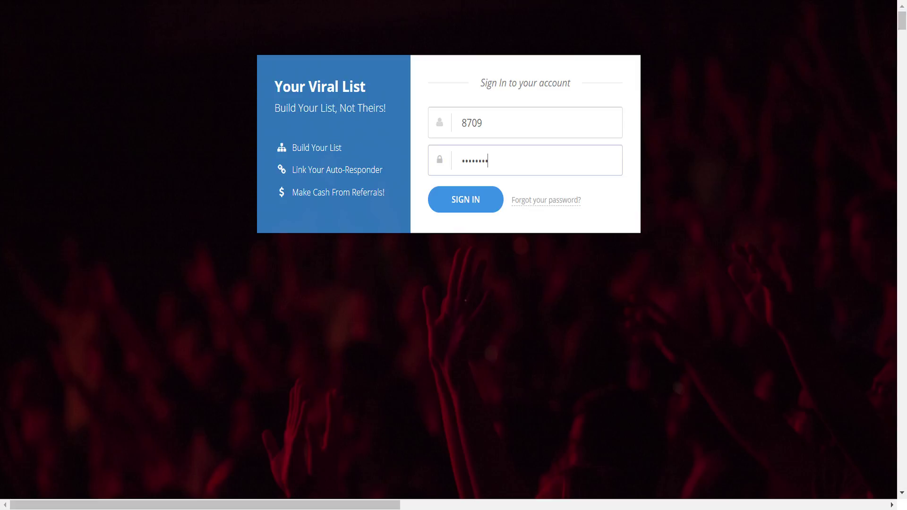
- Submit the member ID and password to sign in to the Your Viral List dashboard
key("Return")
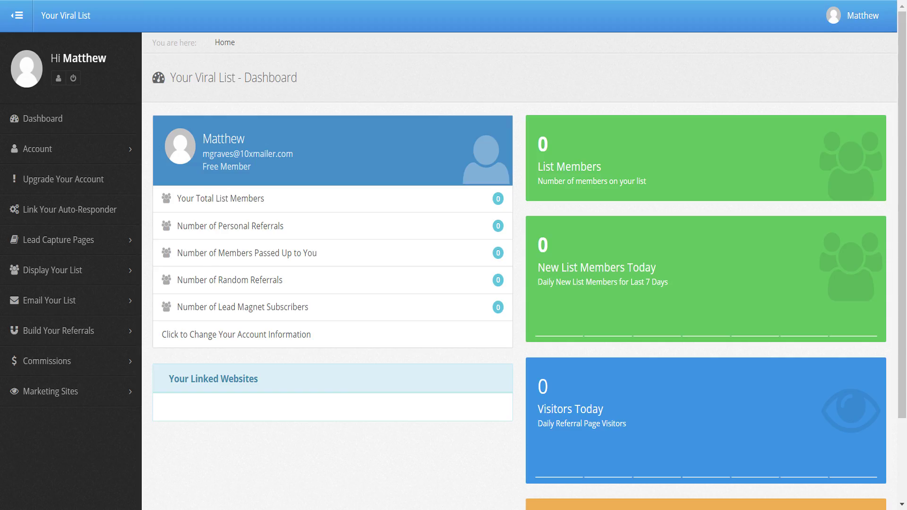